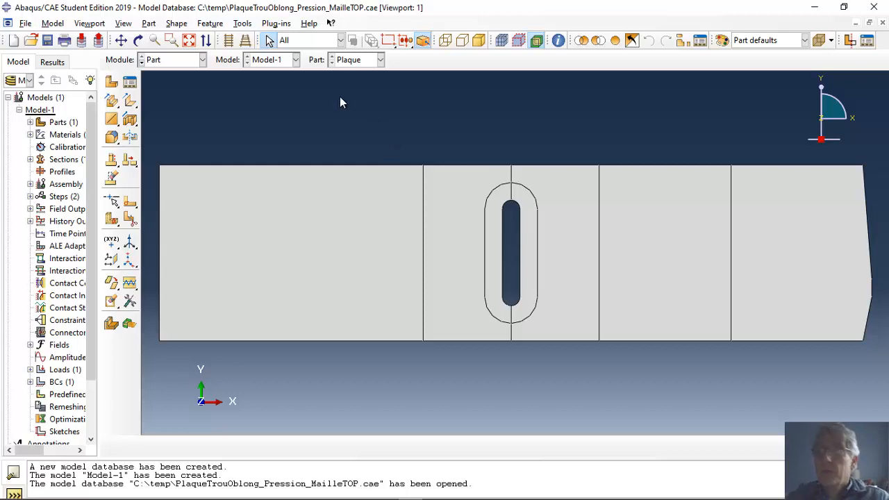
# - Expand the Plaque part's features in the model tree and open the section sketch of Shell planar-1 for editing
pyautogui.click(30, 122)
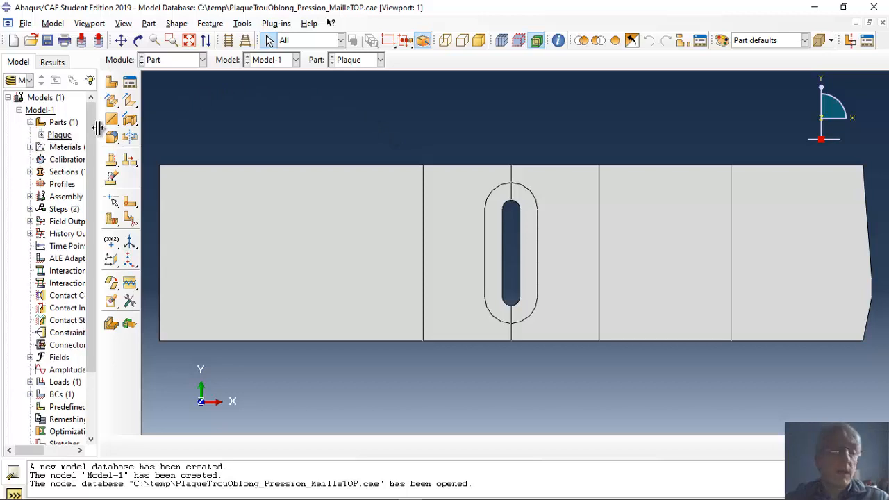
pyautogui.moveTo(98, 127); pyautogui.dragTo(159, 129)
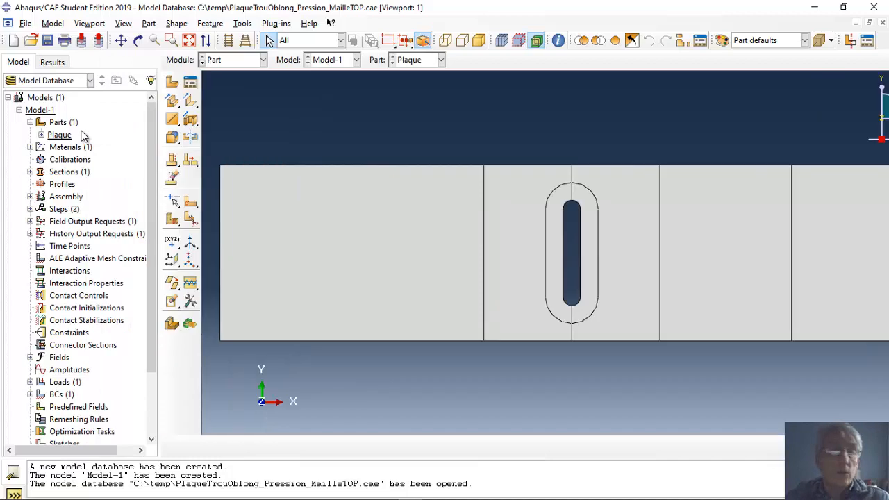
pyautogui.click(41, 136)
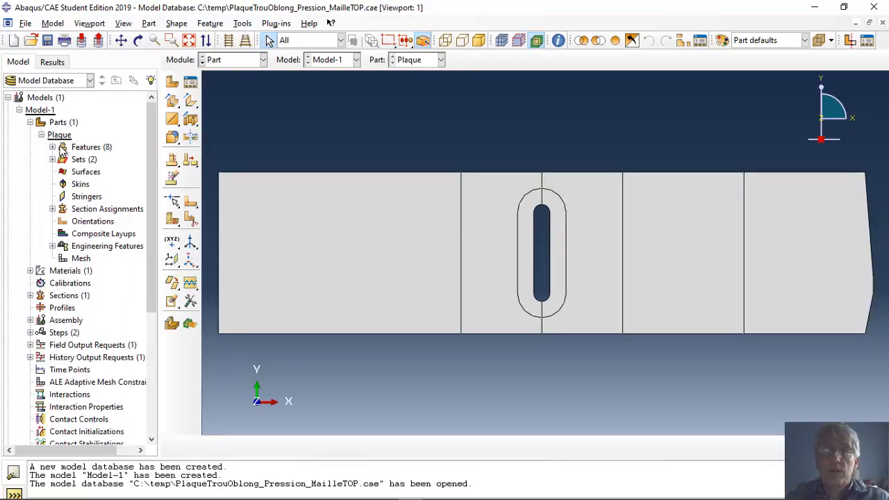
pyautogui.click(53, 147)
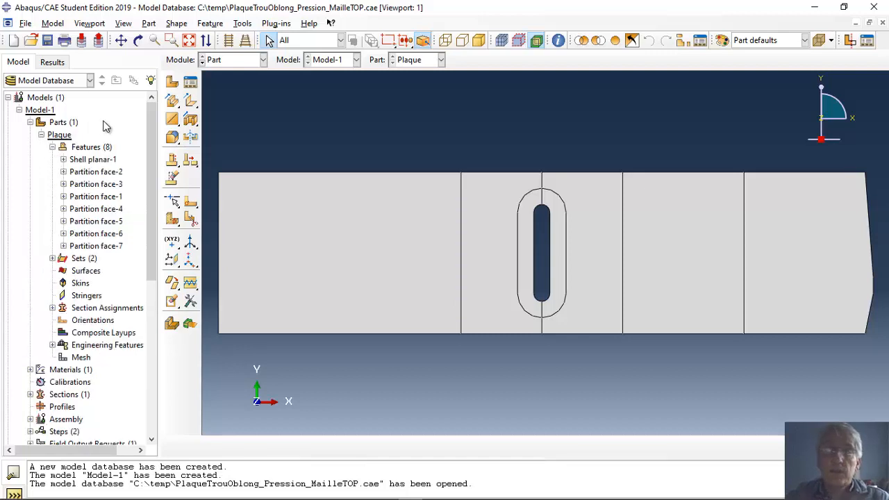
pyautogui.click(63, 159)
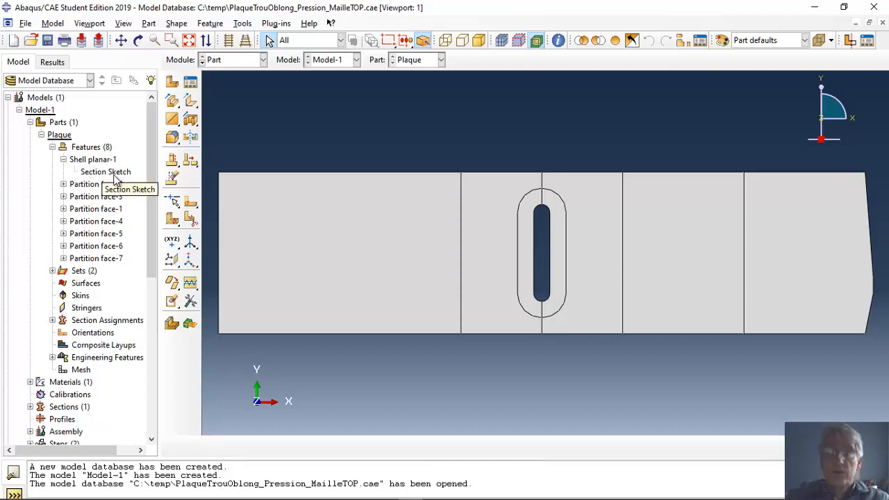
pyautogui.click(64, 184)
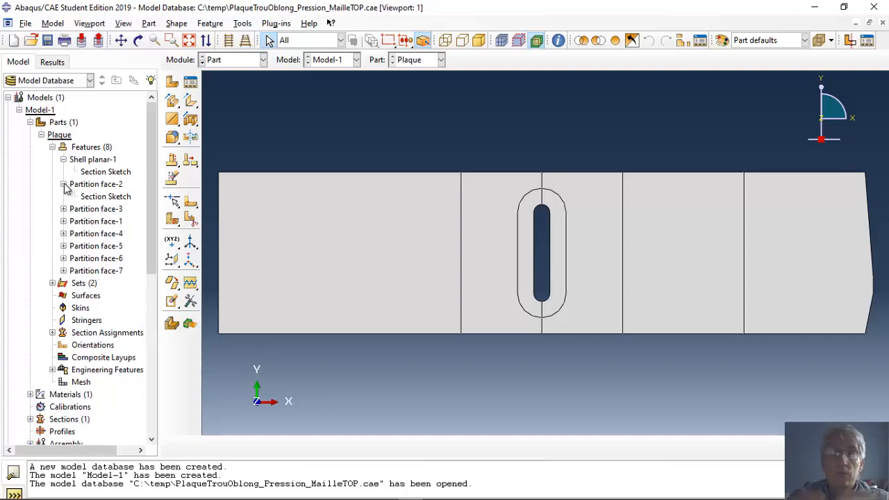
pyautogui.rightClick(116, 174)
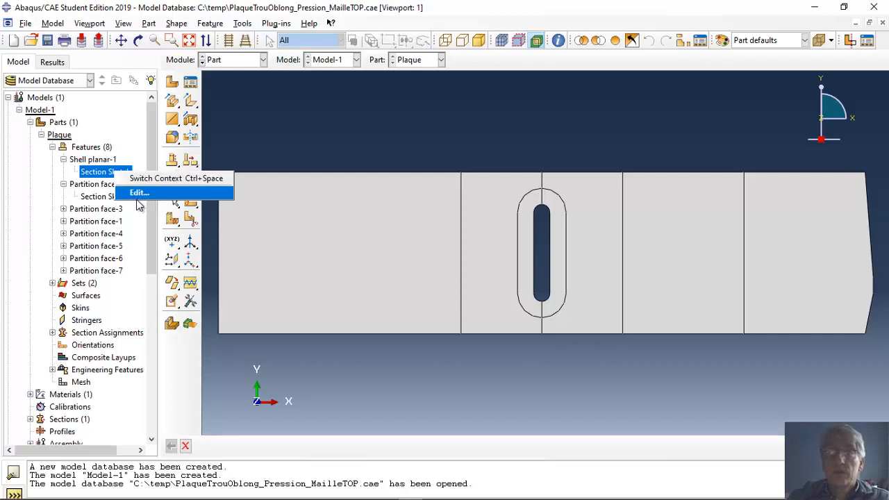
pyautogui.click(139, 192)
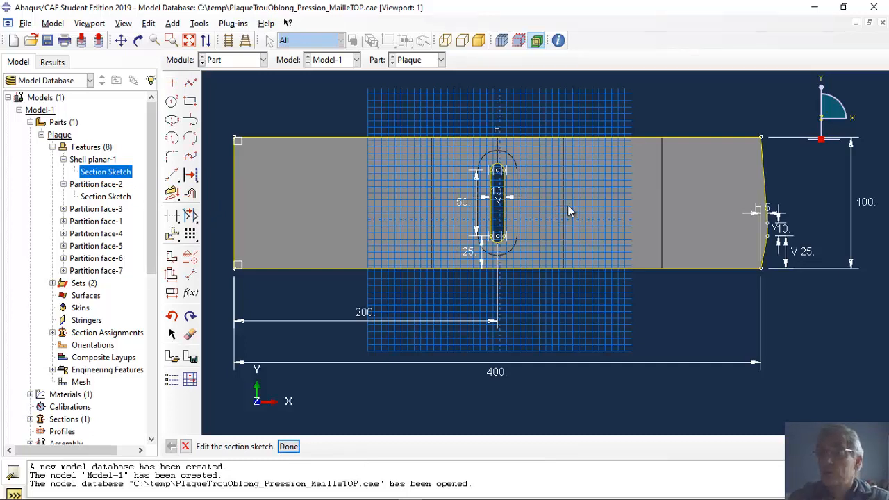
# - Set the horizontal offset dimension of the bevelled end of the plate to 10 in the section sketch
pyautogui.rightClick(784, 280)
pyautogui.click(791, 234)
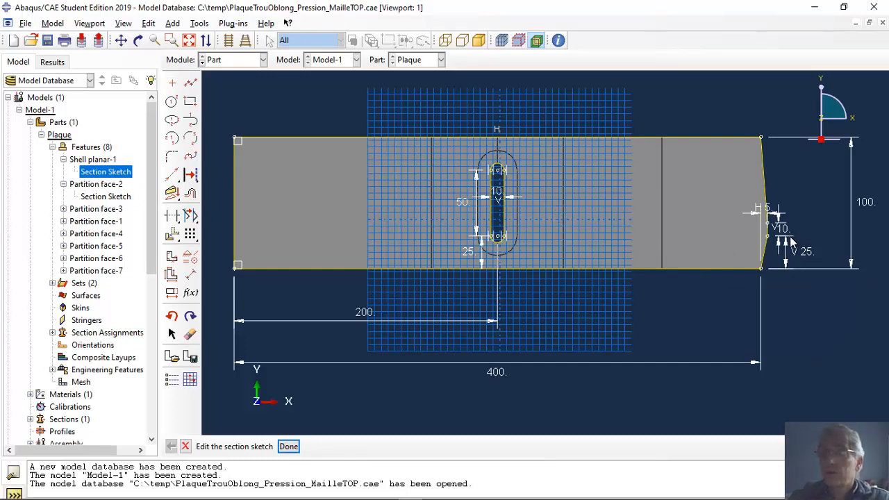
pyautogui.scroll(-4, 794, 231)
pyautogui.scroll(5, 792, 231)
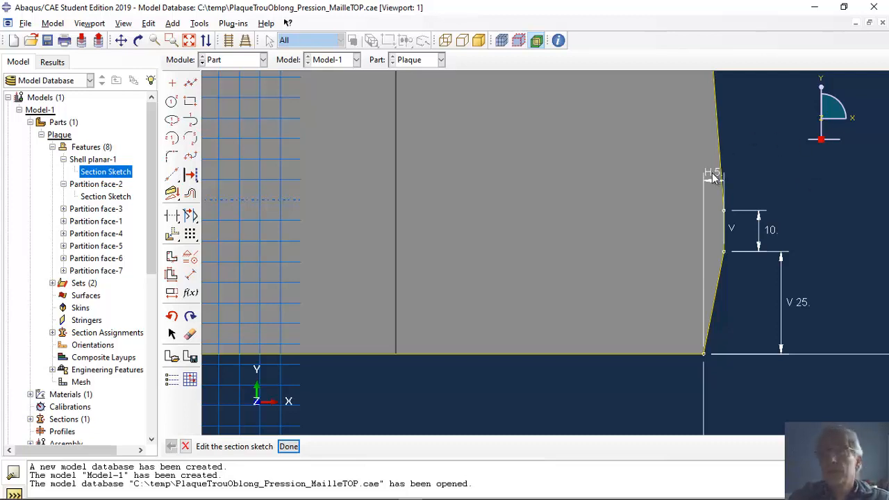
pyautogui.click(171, 292)
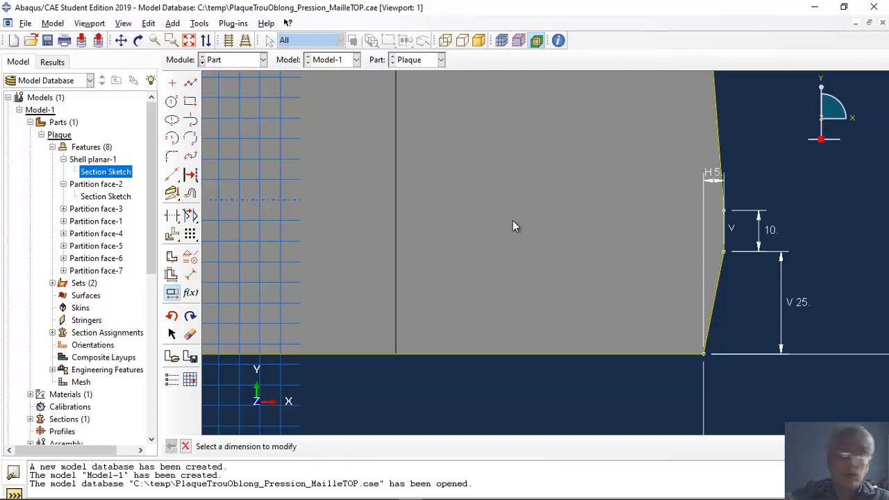
pyautogui.click(711, 177)
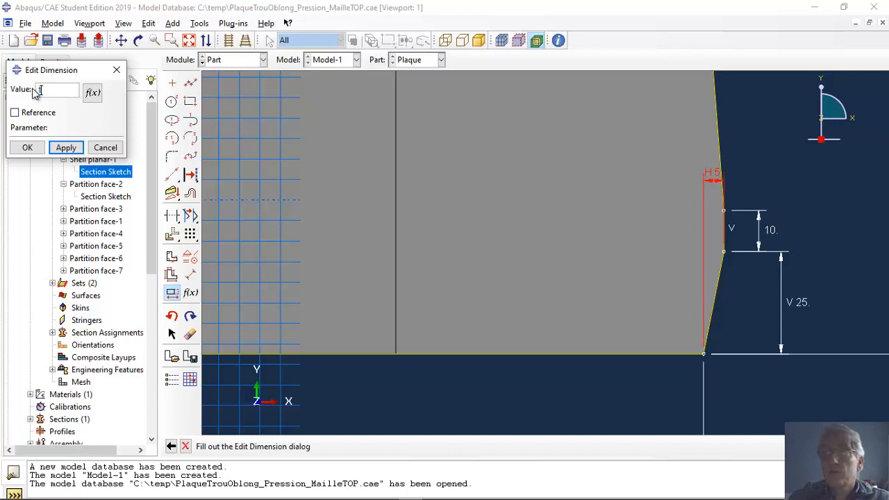
pyautogui.write('10')
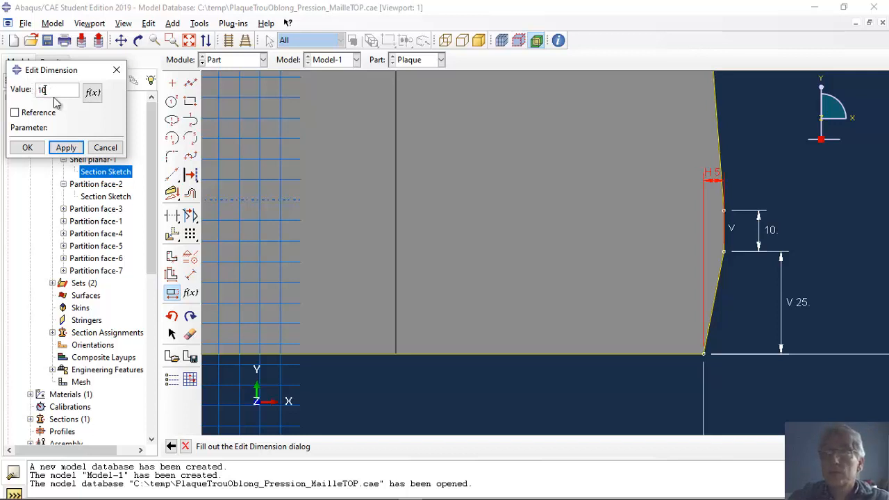
pyautogui.click(66, 148)
pyautogui.click(28, 147)
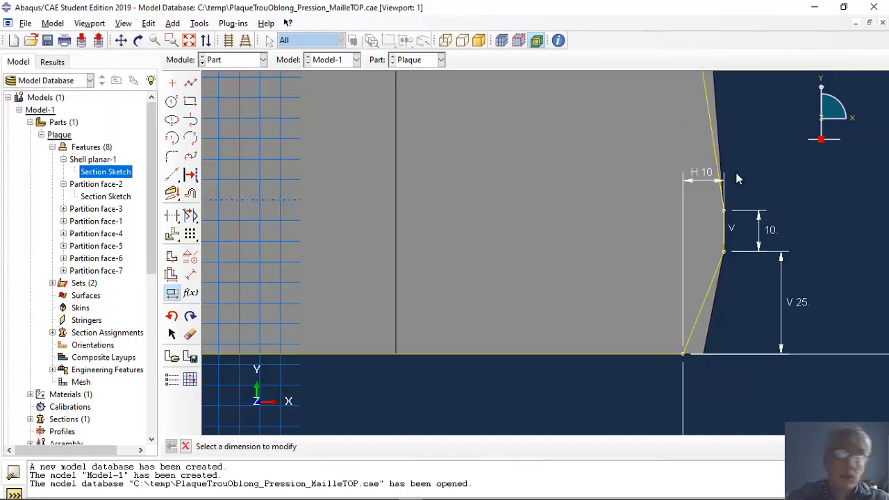
pyautogui.rightClick(758, 171)
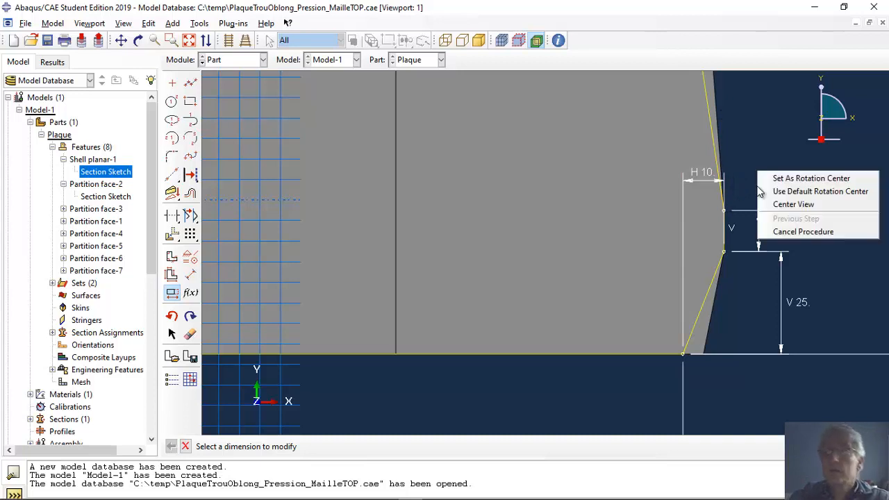
pyautogui.click(756, 227)
pyautogui.scroll(-1, 749, 179)
pyautogui.scroll(5, 749, 179)
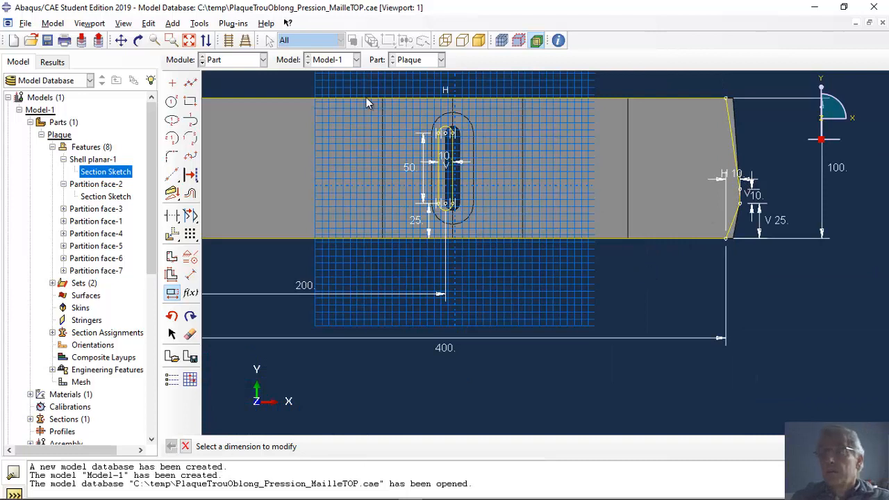
# - Set the mouse configuration for view manipulation to CATIA V5 in the program options
pyautogui.click(200, 24)
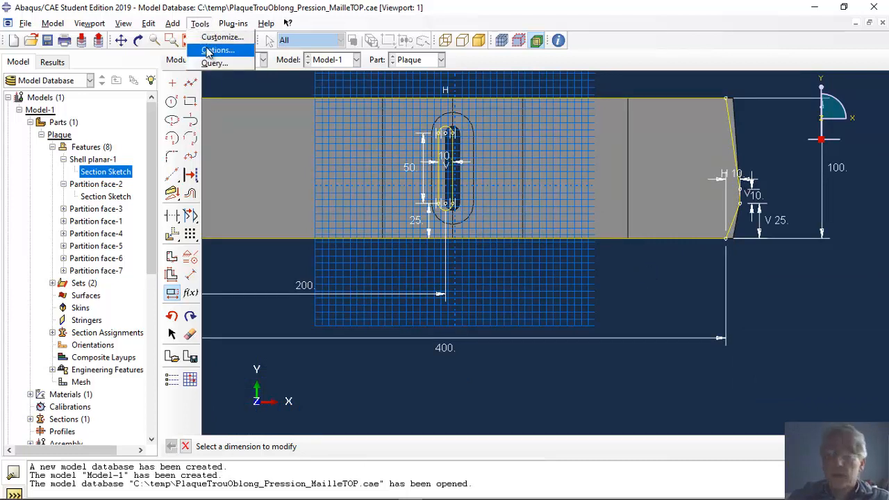
pyautogui.click(208, 50)
pyautogui.click(88, 112)
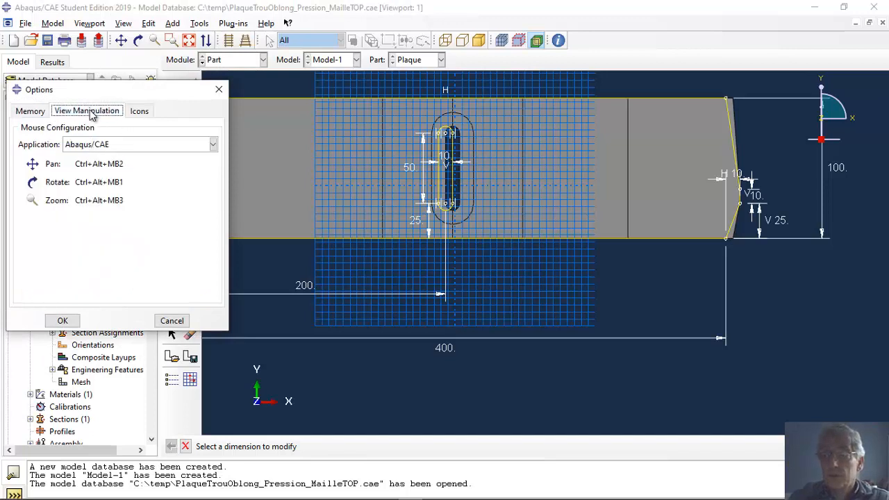
pyautogui.click(213, 145)
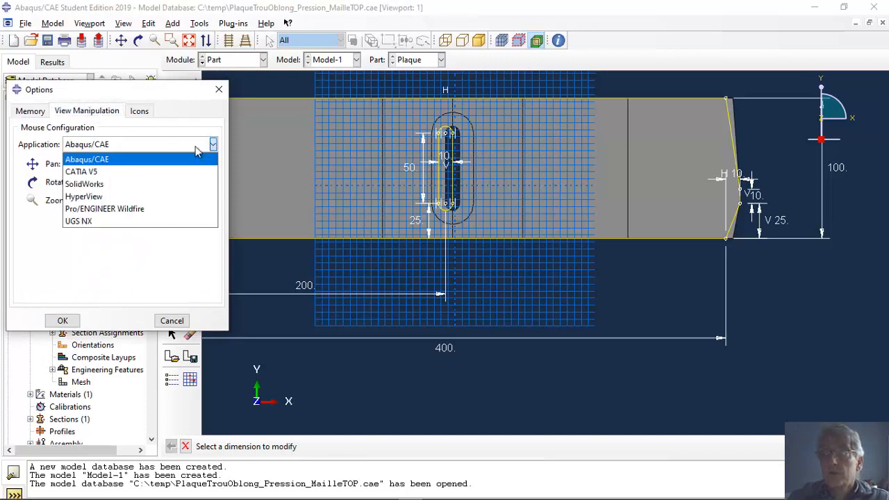
pyautogui.click(83, 171)
pyautogui.click(61, 320)
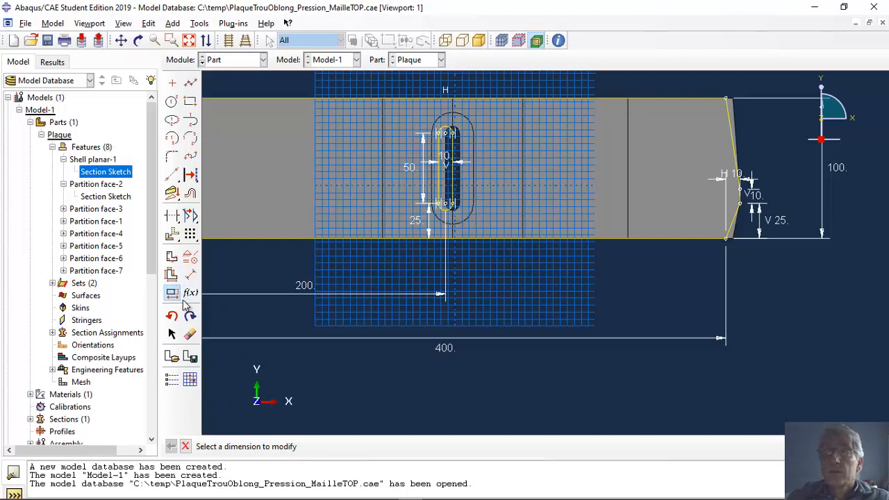
# - Finish editing the section sketch and accept leaving the feature unregenerated for now
pyautogui.click(187, 446)
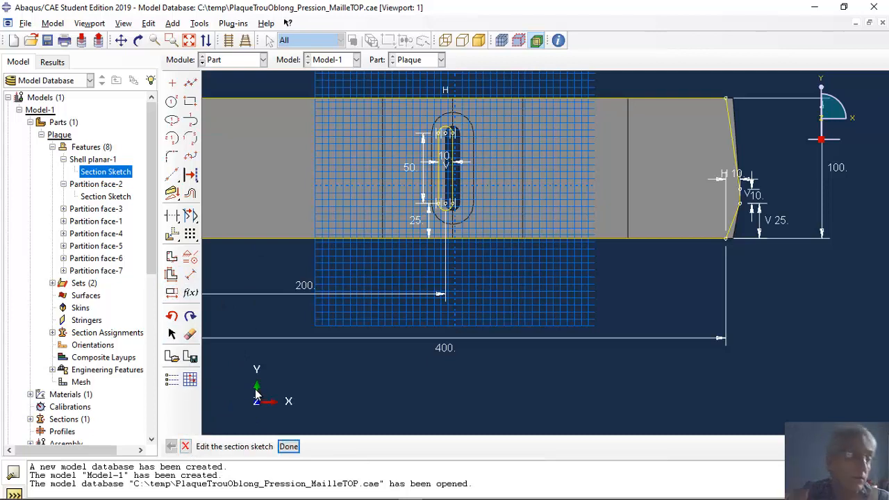
pyautogui.middleClick(330, 392)
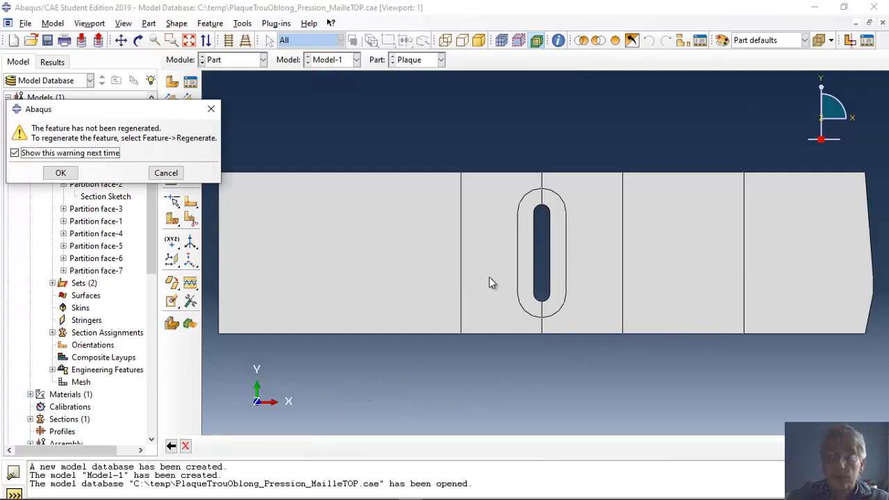
pyautogui.click(59, 172)
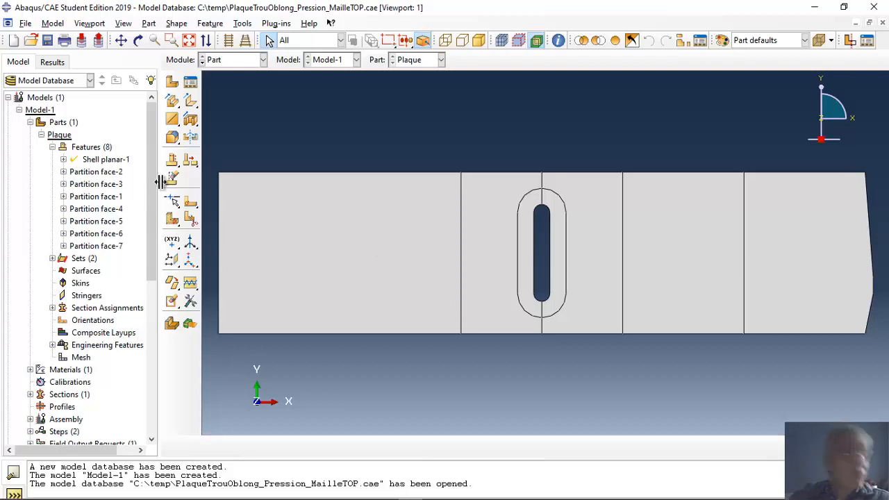
# - Switch from the Part module to the Mesh module for the Plaque part
pyautogui.rightClick(92, 150)
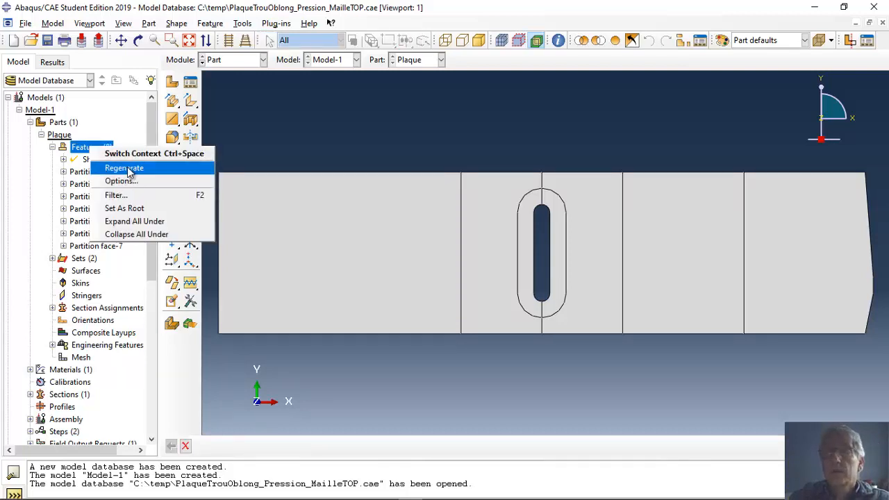
pyautogui.click(227, 137)
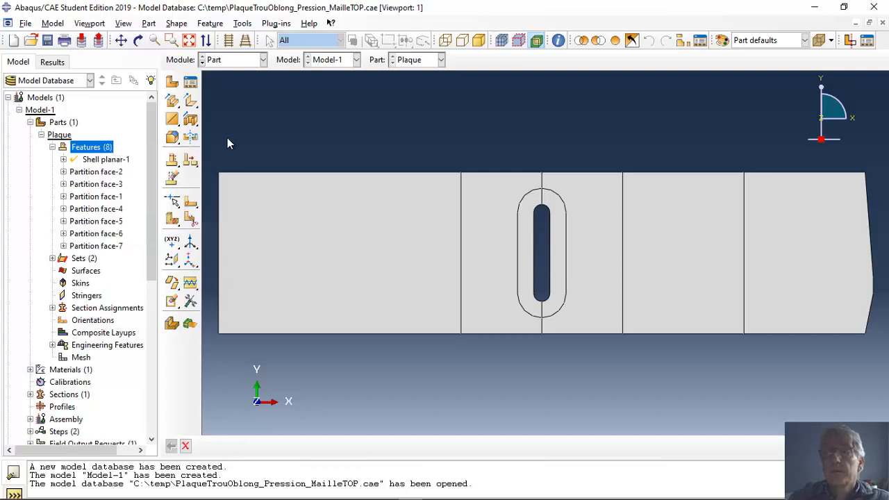
pyautogui.click(263, 60)
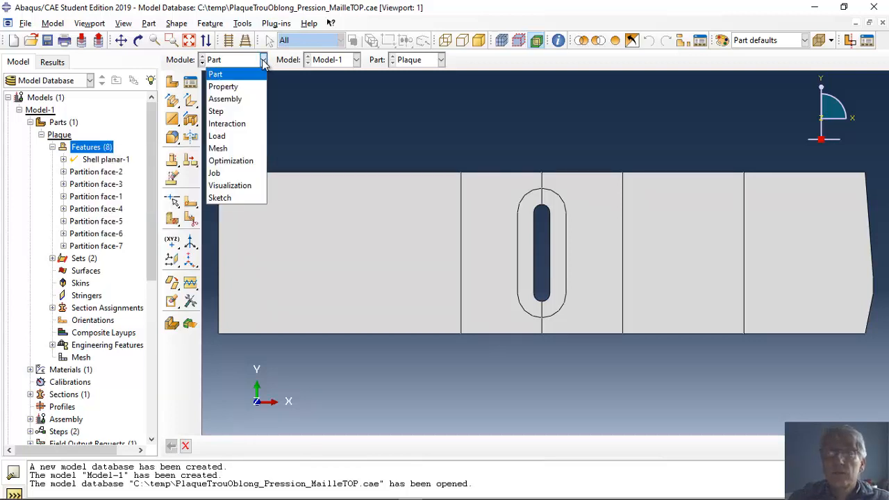
pyautogui.click(218, 148)
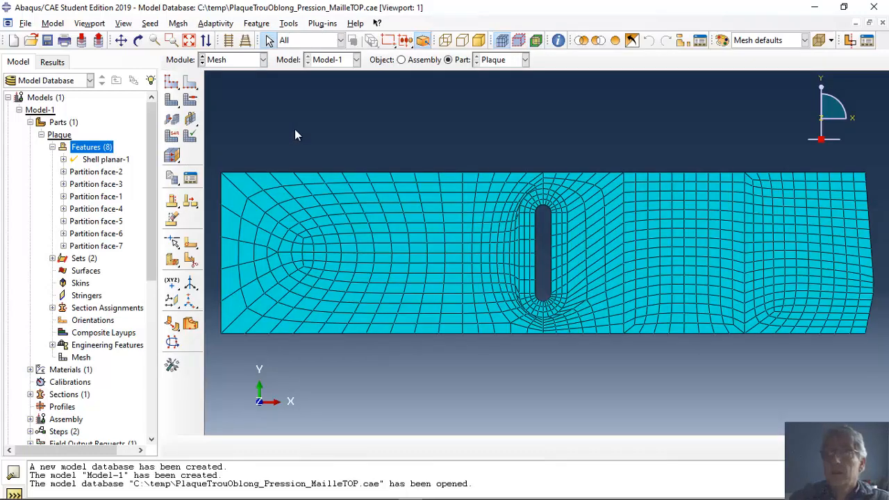
# - Regenerate all features of the Plaque part so the edited section sketch is applied
pyautogui.keyDown('ctrl'); pyautogui.keyDown('alt'); pyautogui.moveTo(877, 311); pyautogui.dragTo(868, 280, button='right'); pyautogui.keyUp('alt'); pyautogui.keyUp('ctrl')
pyautogui.keyDown('ctrl'); pyautogui.keyDown('alt'); pyautogui.moveTo(868, 268); pyautogui.dragTo(690, 267, button='middle'); pyautogui.keyUp('alt'); pyautogui.keyUp('ctrl')
pyautogui.keyDown('ctrl'); pyautogui.keyDown('alt'); pyautogui.moveTo(808, 289); pyautogui.dragTo(808, 194, button='right'); pyautogui.keyUp('alt'); pyautogui.keyUp('ctrl')
pyautogui.keyDown('ctrl'); pyautogui.keyDown('alt'); pyautogui.moveTo(847, 274); pyautogui.dragTo(690, 260, button='middle'); pyautogui.keyUp('alt'); pyautogui.keyUp('ctrl')
pyautogui.keyDown('ctrl'); pyautogui.keyDown('alt'); pyautogui.moveTo(757, 306); pyautogui.dragTo(761, 215, button='right'); pyautogui.keyUp('alt'); pyautogui.keyUp('ctrl')
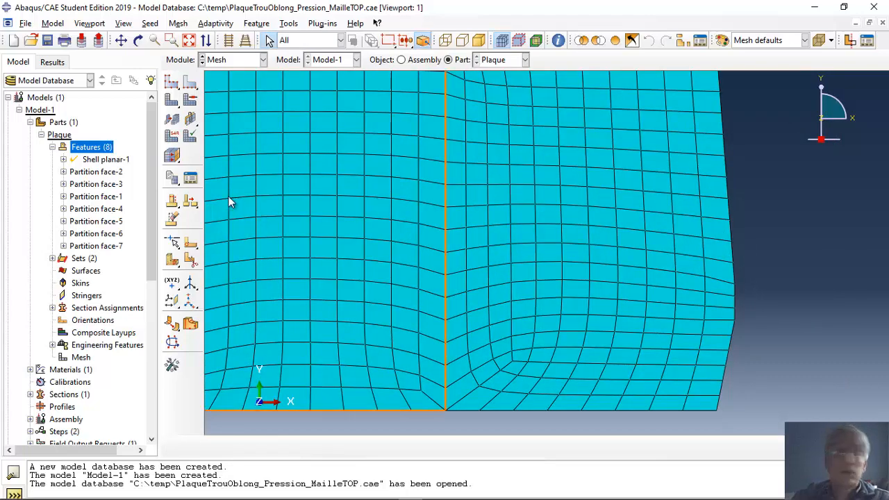
pyautogui.rightClick(108, 148)
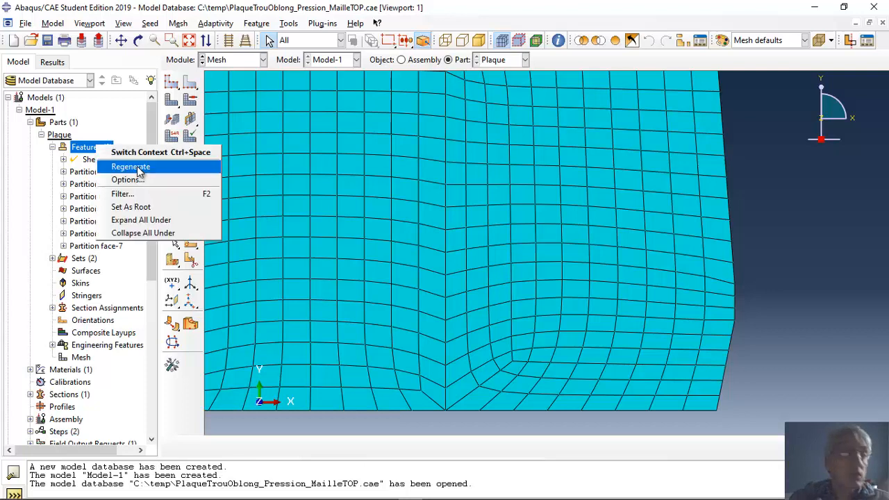
pyautogui.click(137, 167)
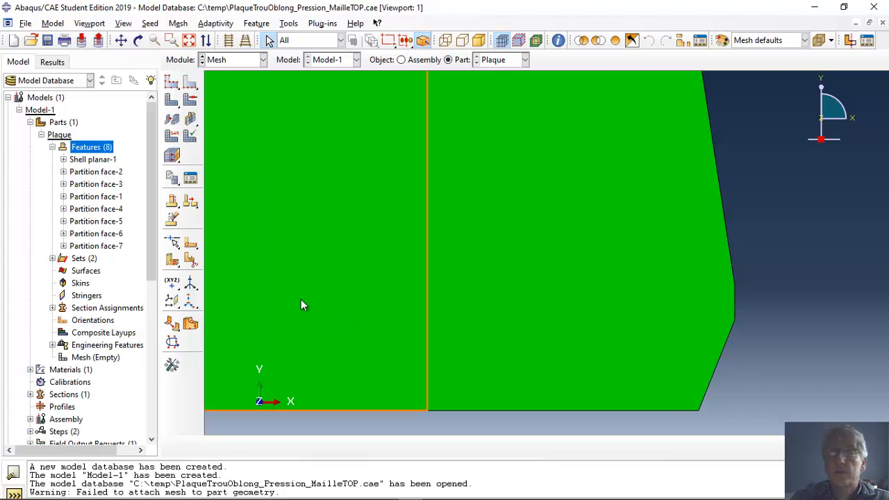
# - Mesh the whole Plaque part, letting the fixed seeding constraints be relaxed so meshing can continue
pyautogui.scroll(-3, 351, 321)
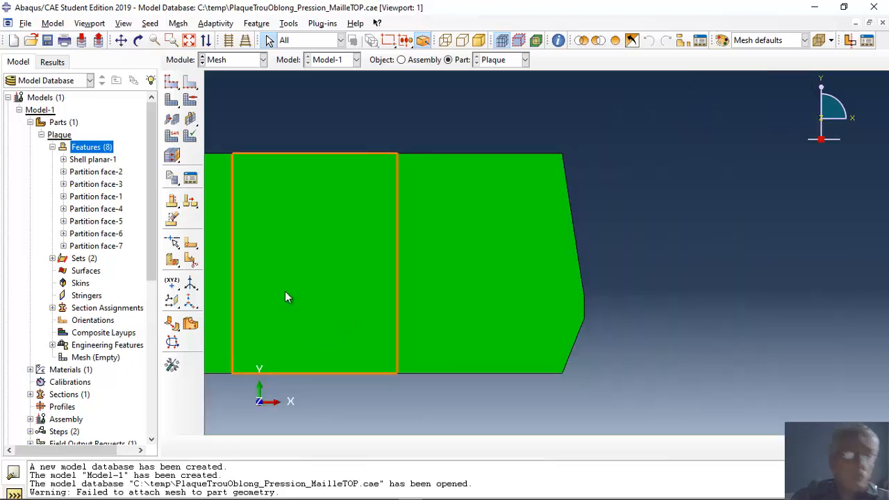
pyautogui.keyDown('ctrl'); pyautogui.keyDown('alt'); pyautogui.moveTo(285, 297); pyautogui.dragTo(543, 262, button='middle'); pyautogui.keyUp('alt'); pyautogui.keyUp('ctrl')
pyautogui.scroll(-2, 543, 262)
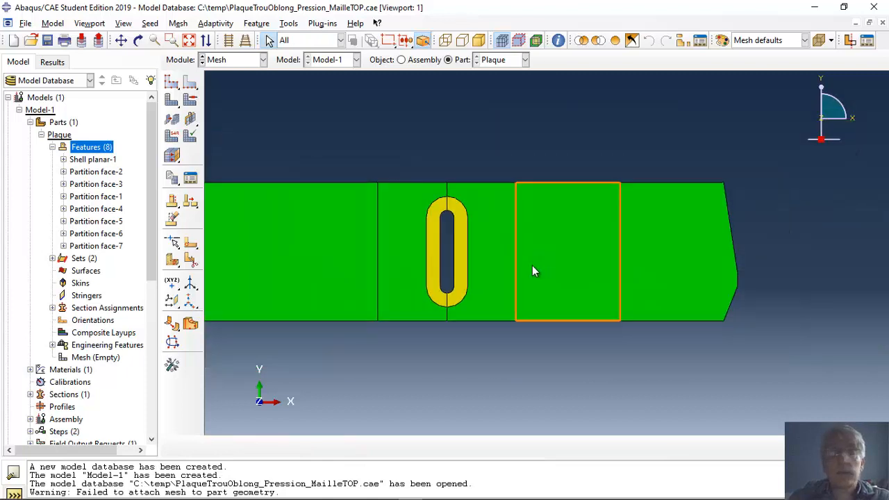
pyautogui.keyDown('ctrl'); pyautogui.keyDown('alt'); pyautogui.moveTo(328, 276); pyautogui.dragTo(386, 268, button='middle'); pyautogui.keyUp('alt'); pyautogui.keyUp('ctrl')
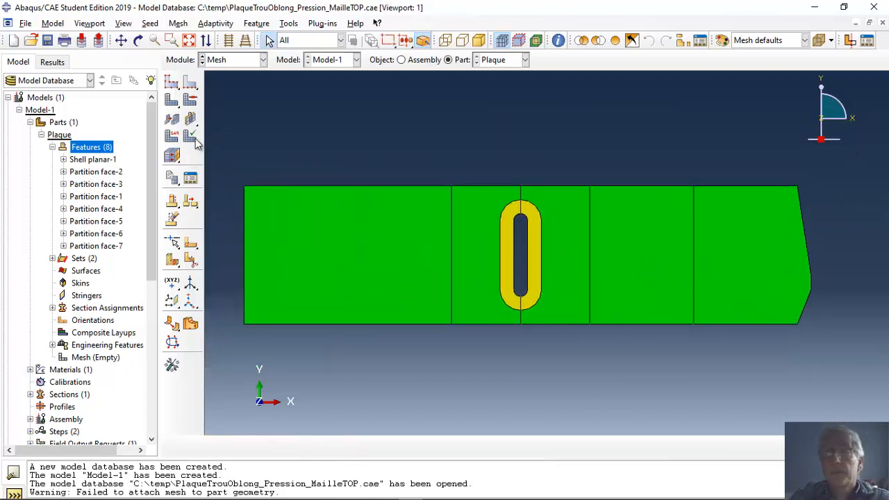
pyautogui.click(172, 101)
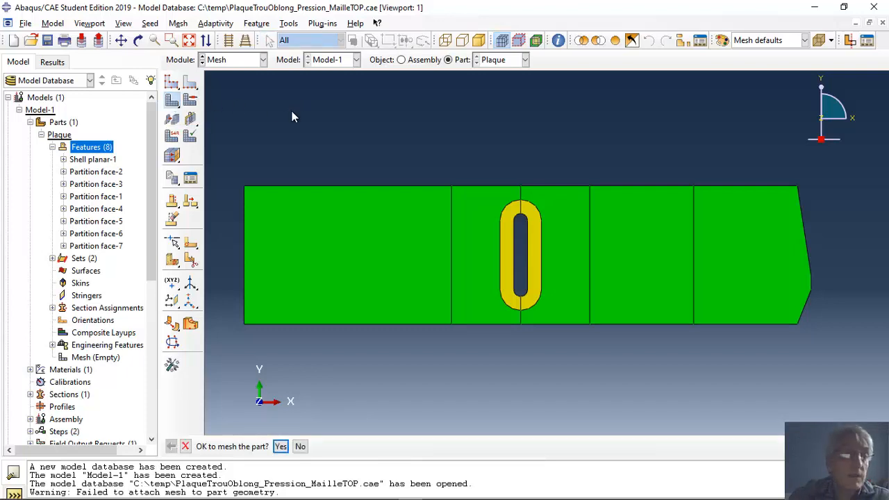
pyautogui.click(281, 446)
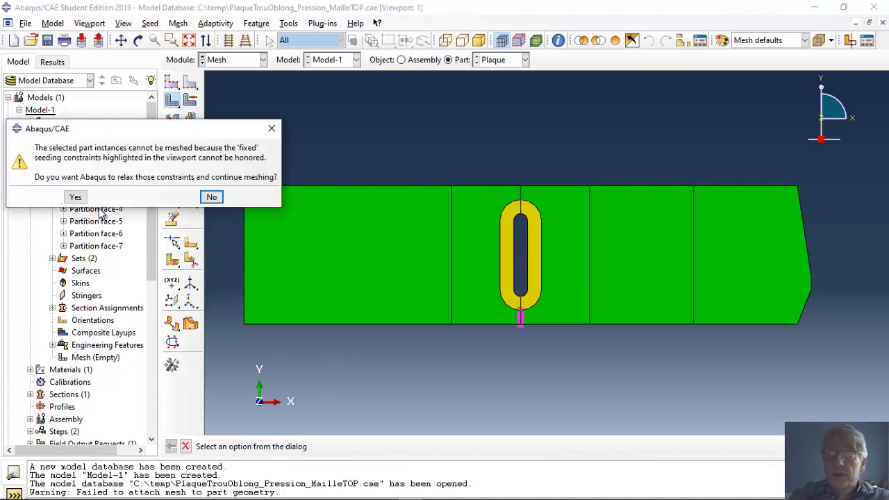
pyautogui.click(76, 197)
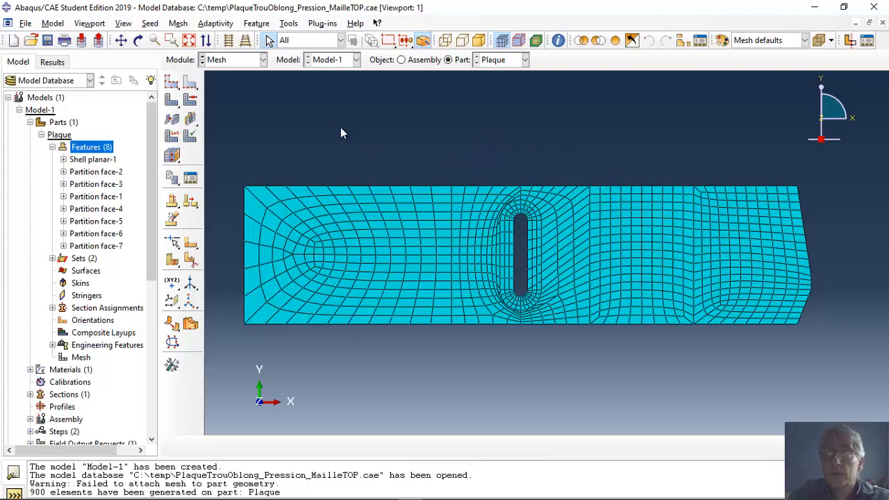
# - Switch back to the Part module and highlight the partition features one by one to identify the vertical line left of the slot
pyautogui.click(265, 61)
pyautogui.click(254, 73)
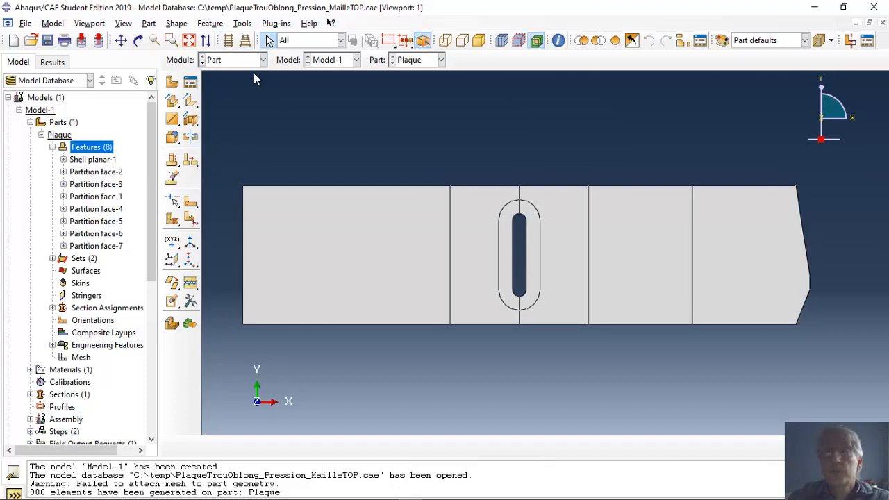
pyautogui.click(63, 172)
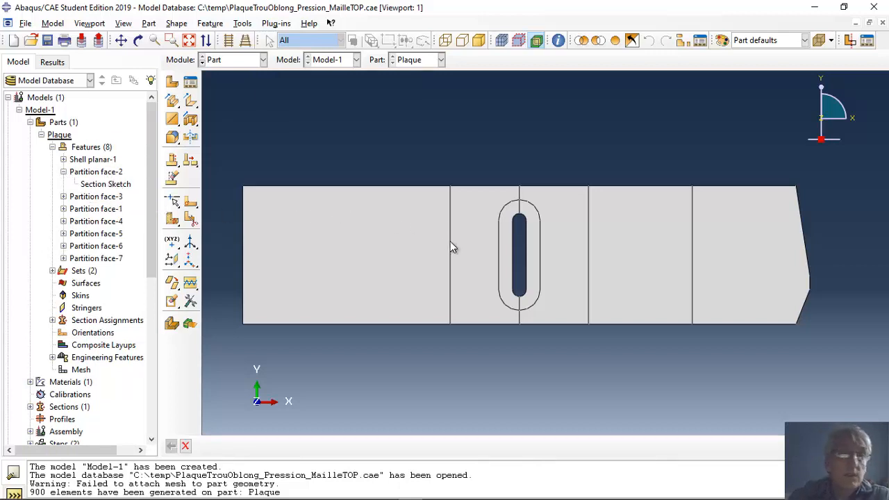
pyautogui.click(111, 171)
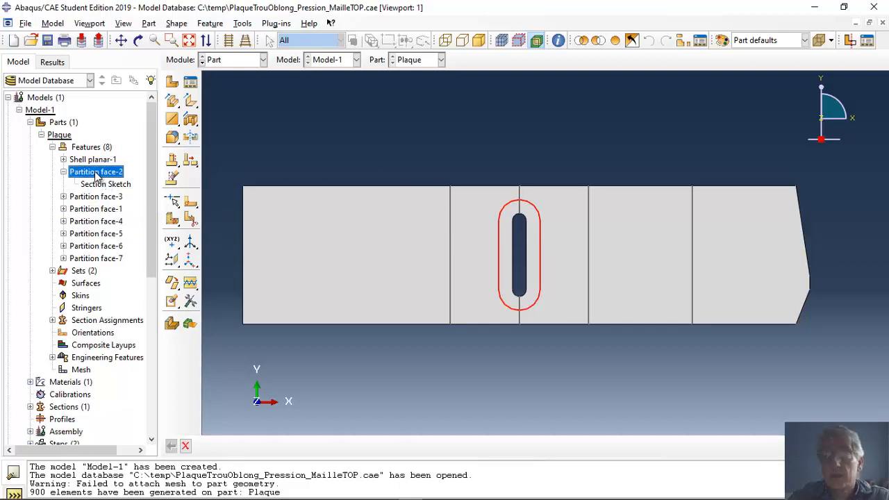
pyautogui.click(89, 197)
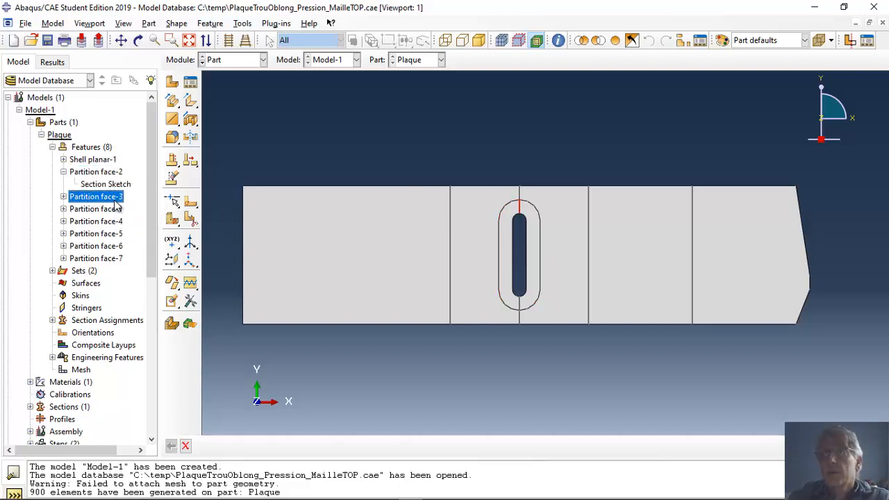
pyautogui.click(97, 210)
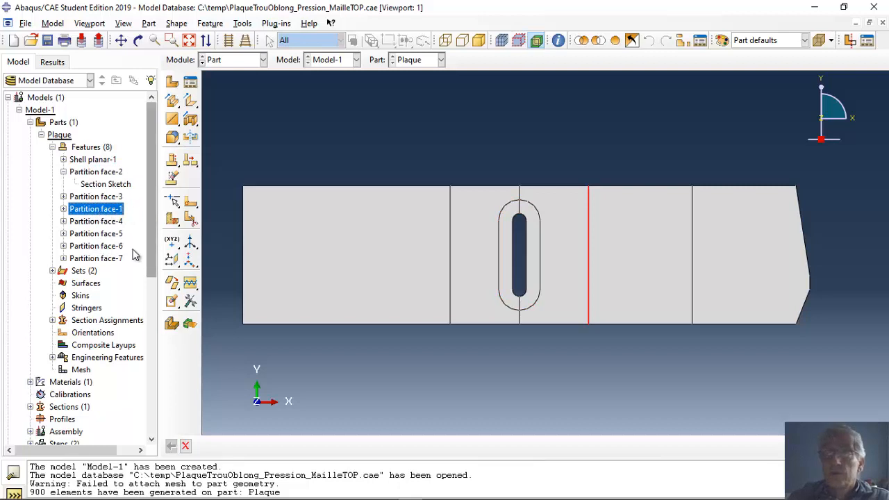
pyautogui.click(101, 259)
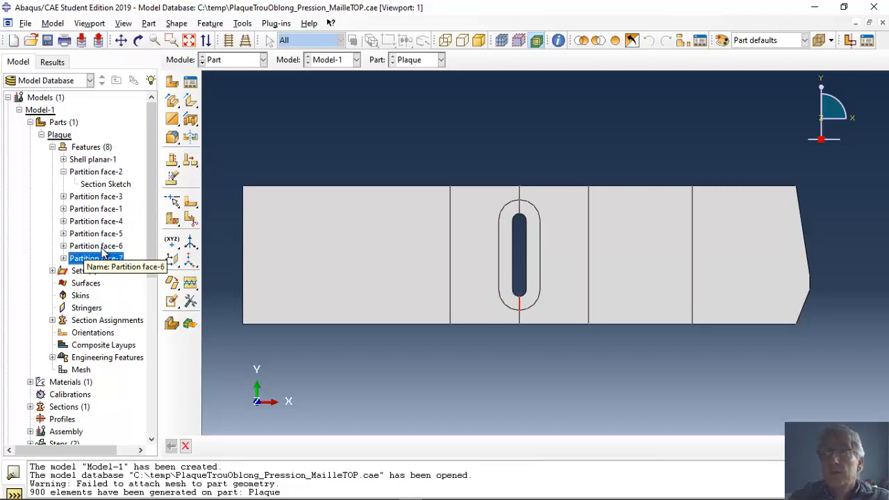
pyautogui.click(102, 248)
pyautogui.click(101, 236)
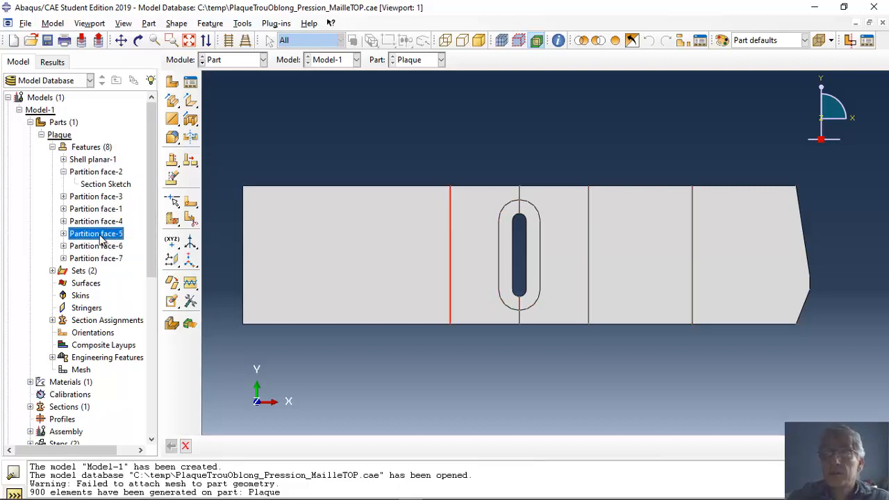
# - Edit the section sketch of Partition face-5, setting the distance from the plate's left edge to the partition line to 100
pyautogui.click(64, 234)
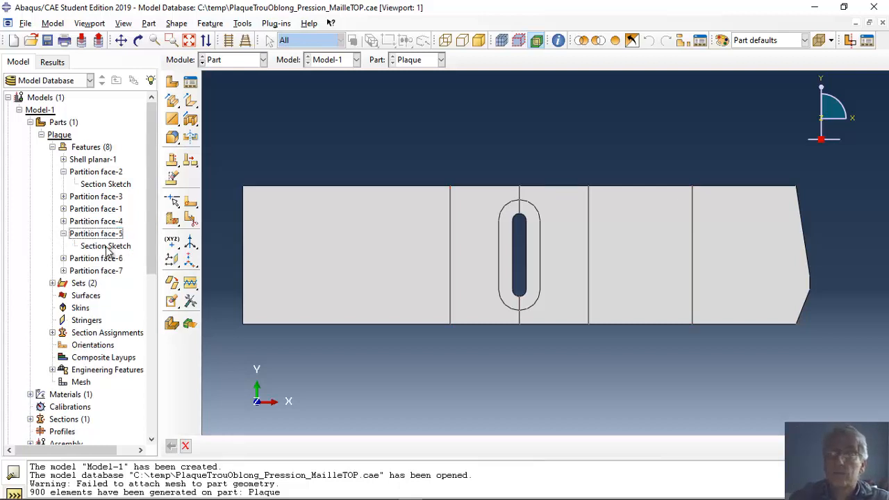
pyautogui.rightClick(108, 250)
pyautogui.click(125, 267)
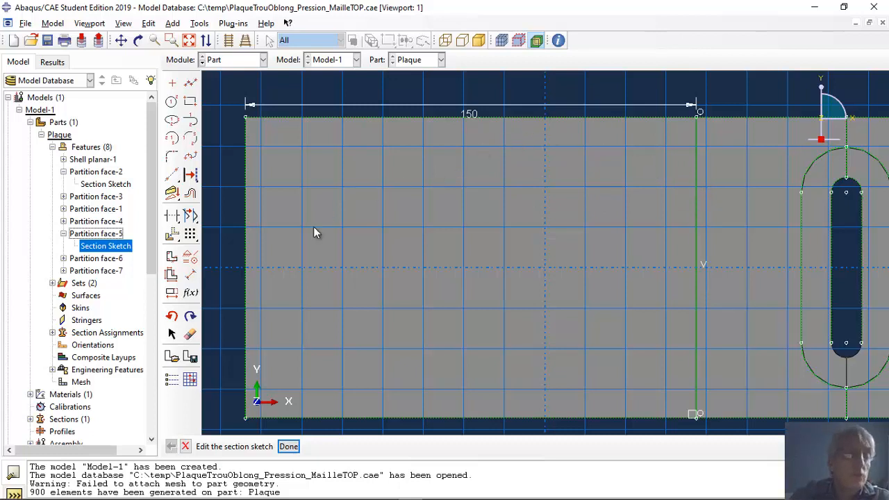
pyautogui.click(171, 292)
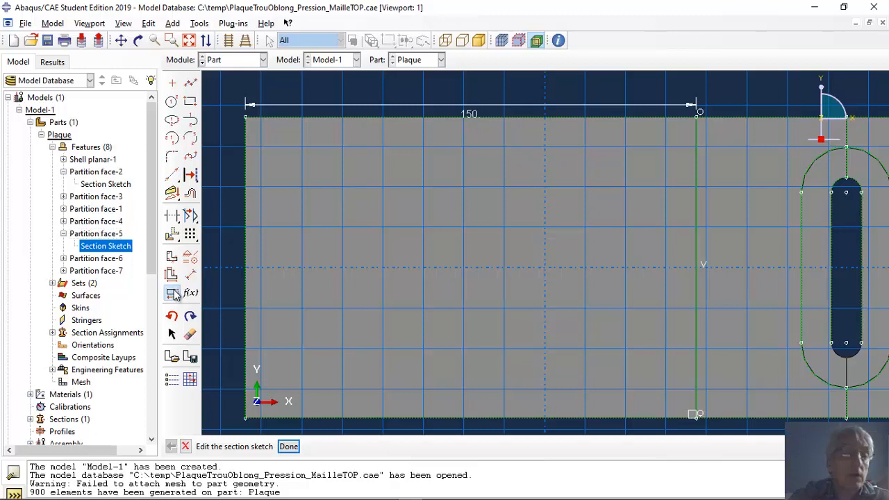
pyautogui.click(473, 114)
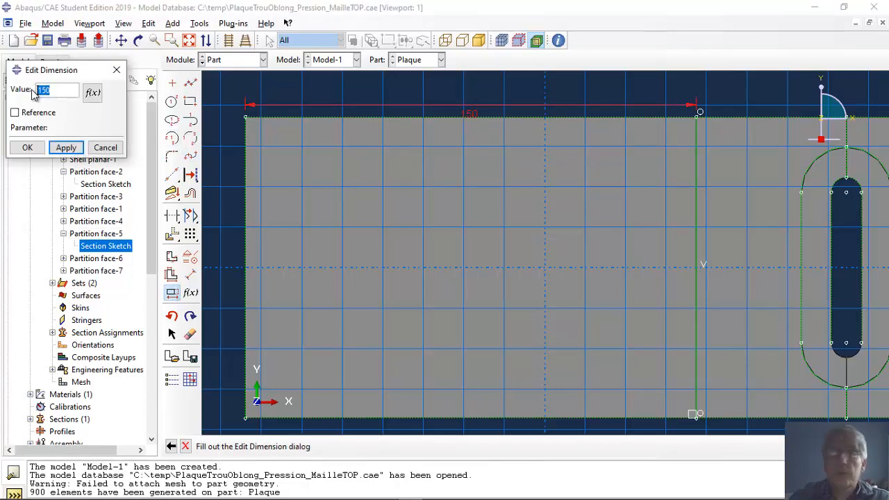
pyautogui.write('1')
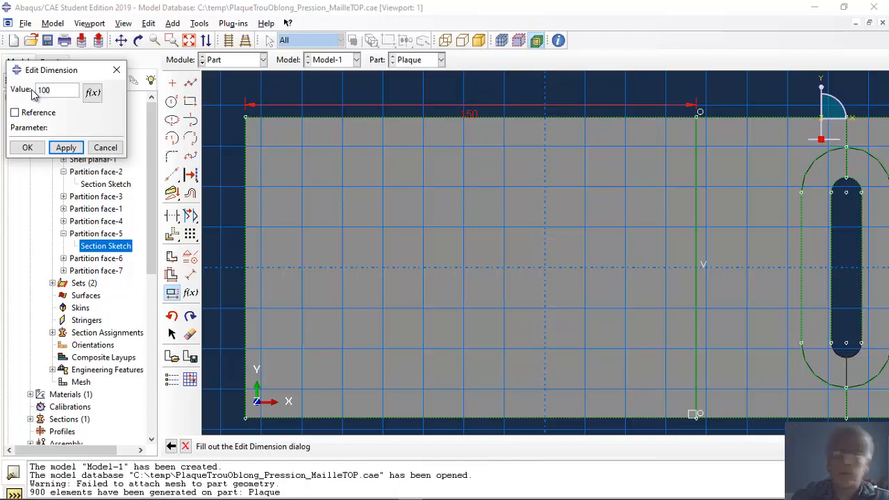
pyautogui.press('Return')
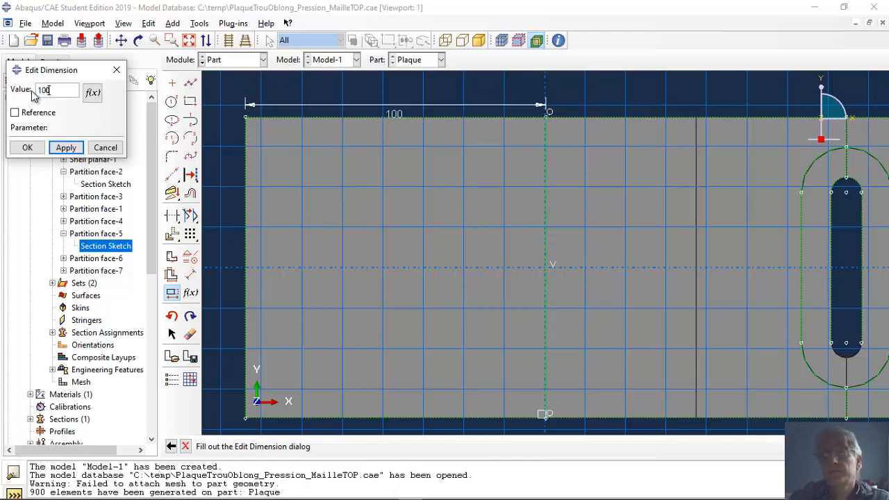
pyautogui.click(28, 148)
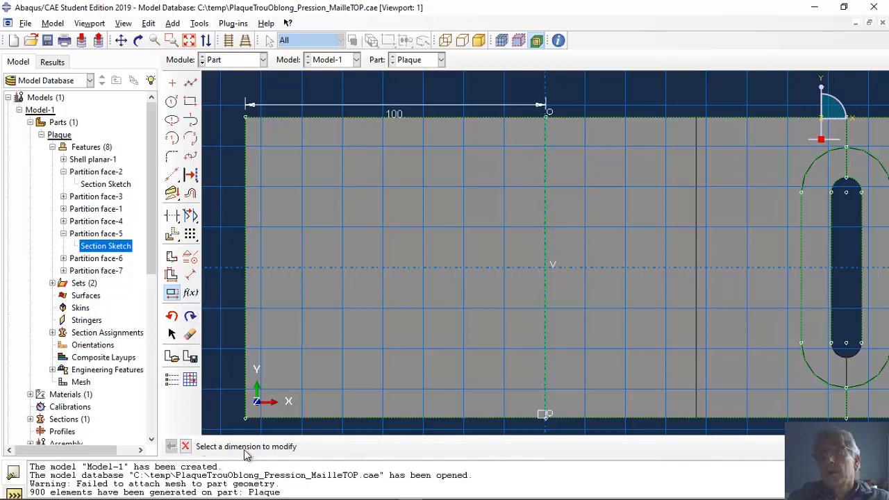
pyautogui.click(185, 447)
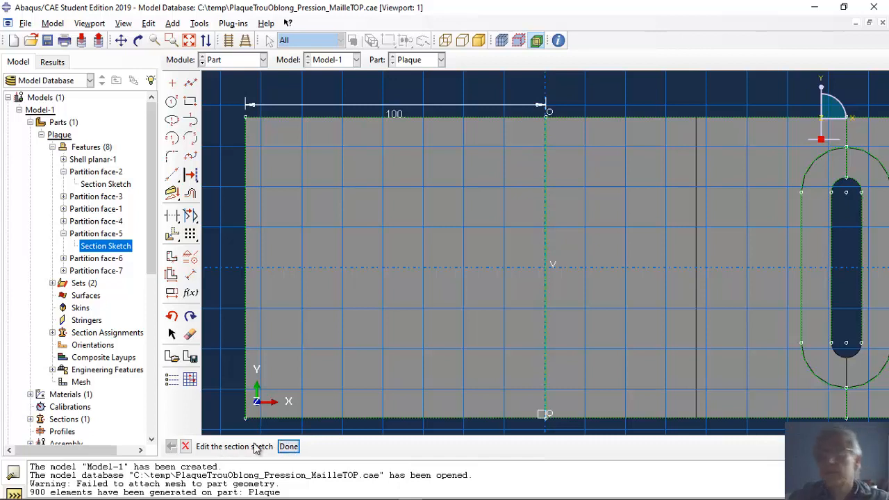
# - Finish the partition's section sketch, accept the regeneration warning and regenerate all features of the Plaque part
pyautogui.click(289, 447)
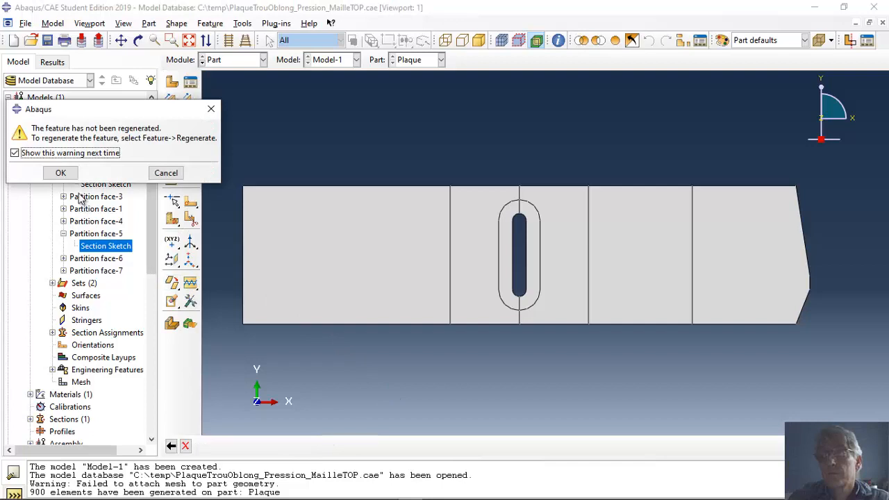
pyautogui.click(61, 173)
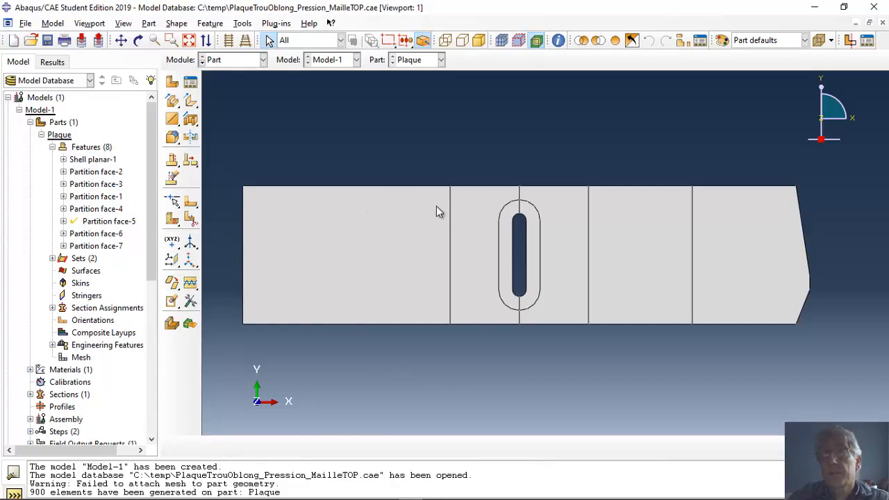
pyautogui.rightClick(93, 150)
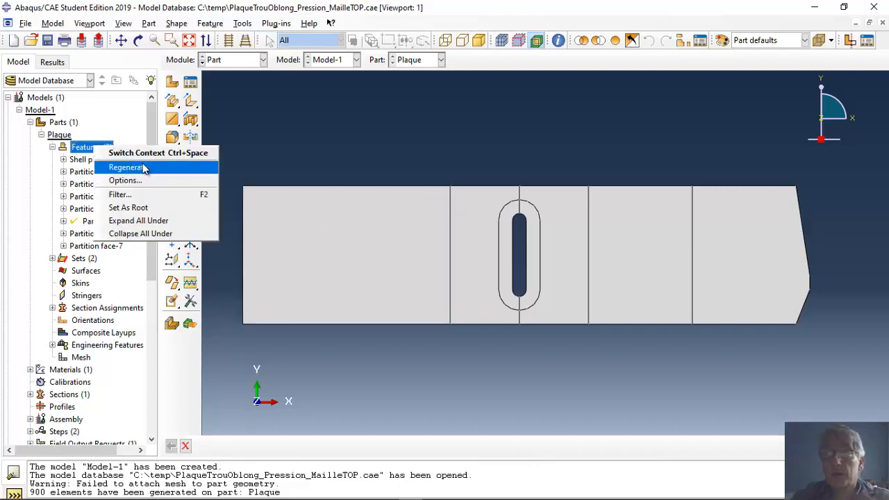
pyautogui.click(144, 167)
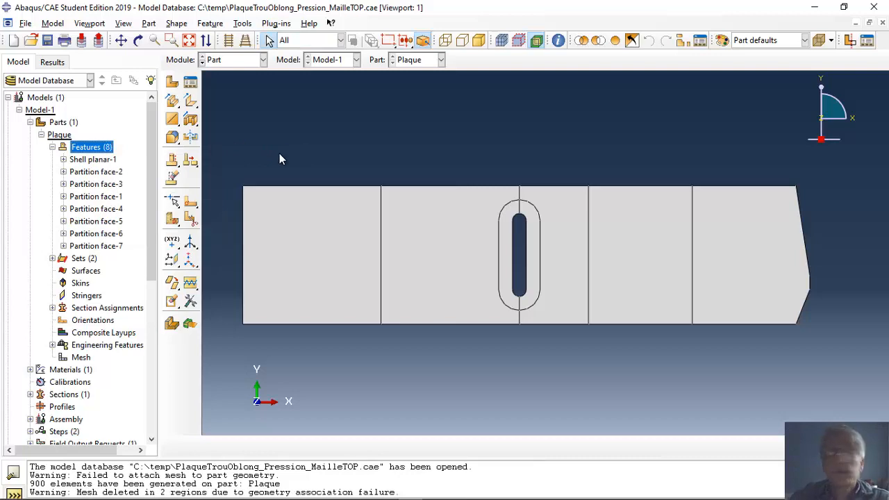
# - Switch to the Mesh module and remesh the Plaque part, agreeing to relax the fixed seeding constraints
pyautogui.click(263, 59)
pyautogui.click(229, 148)
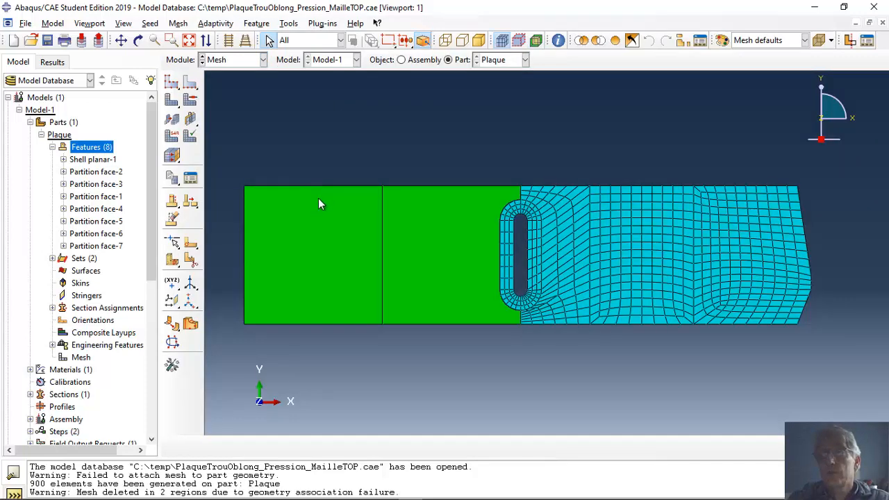
pyautogui.click(175, 102)
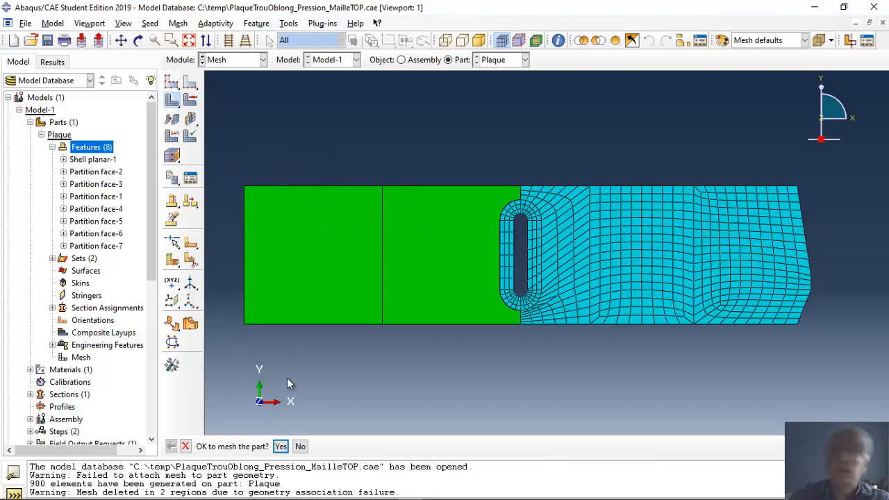
pyautogui.click(280, 446)
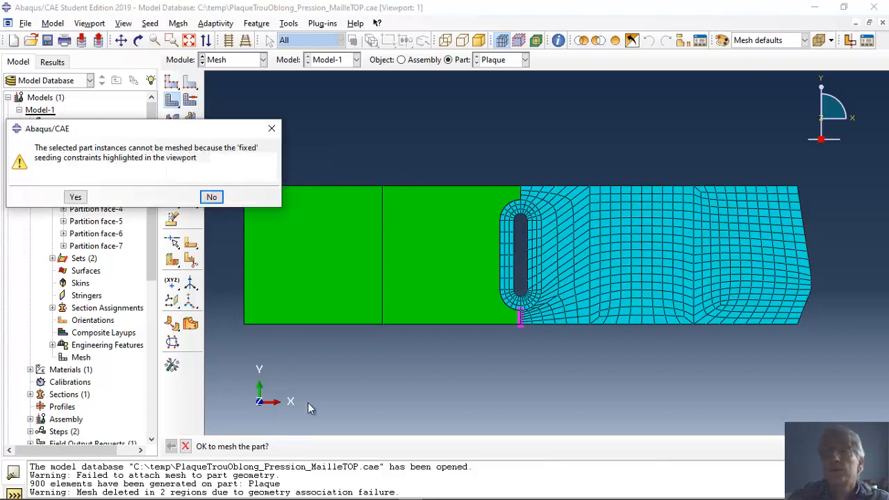
pyautogui.click(75, 197)
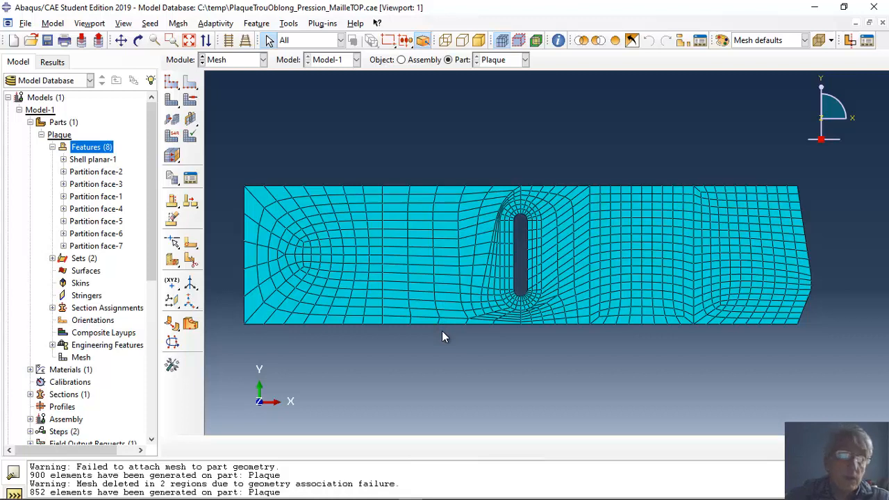
pyautogui.click(482, 186)
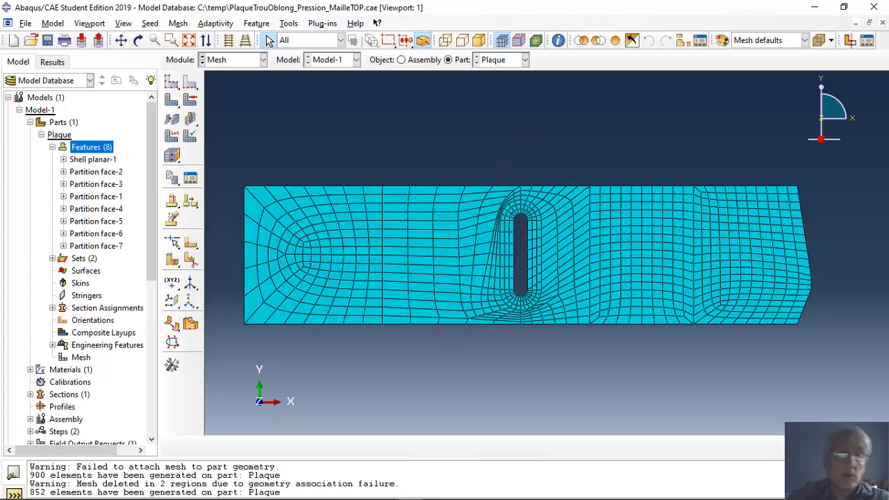